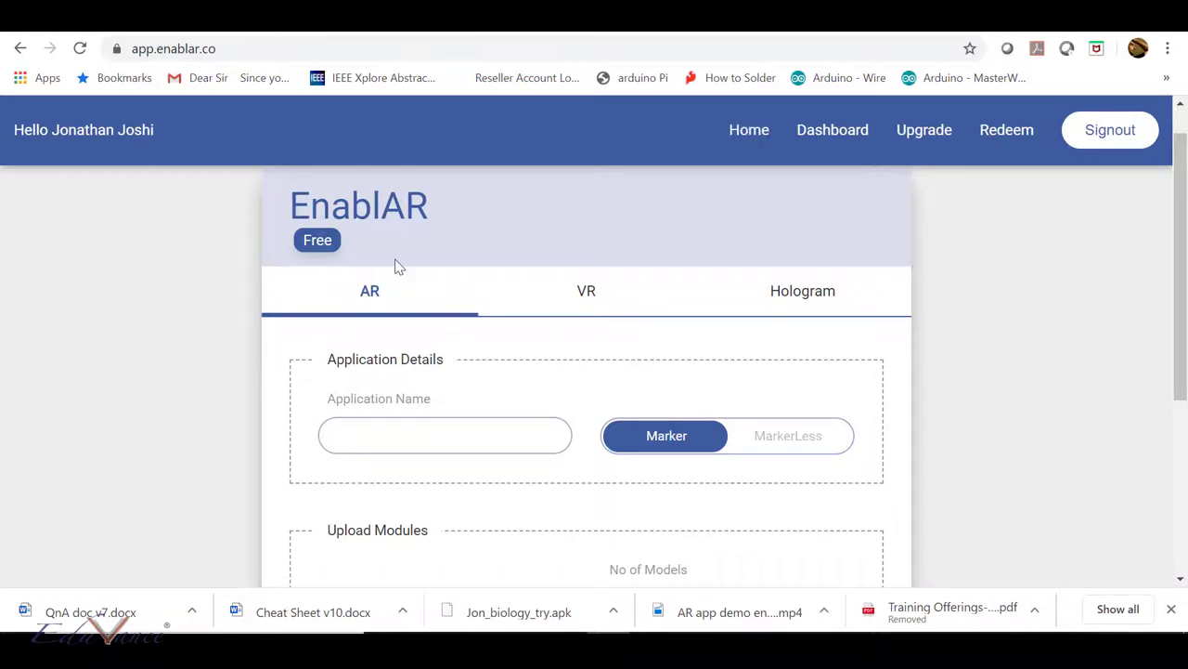
Enter 'Jon_lecture_try' as the application name in the Marker-mode AR form.
scroll(183, 454, down, 1)
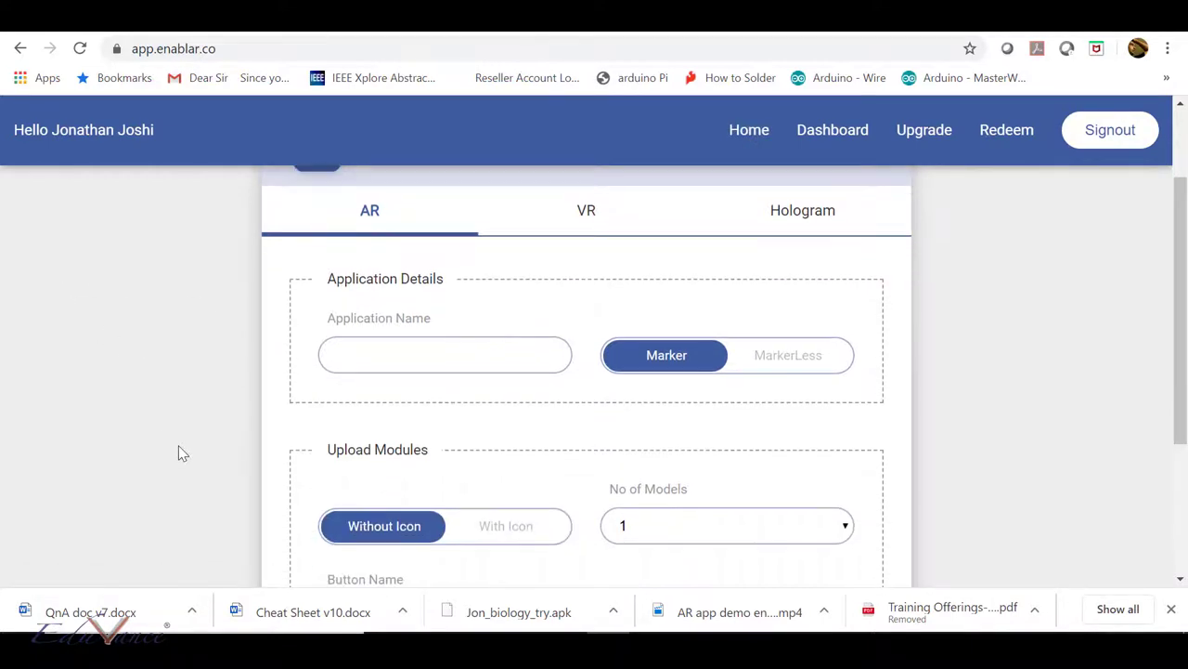
scroll(183, 453, up, 1)
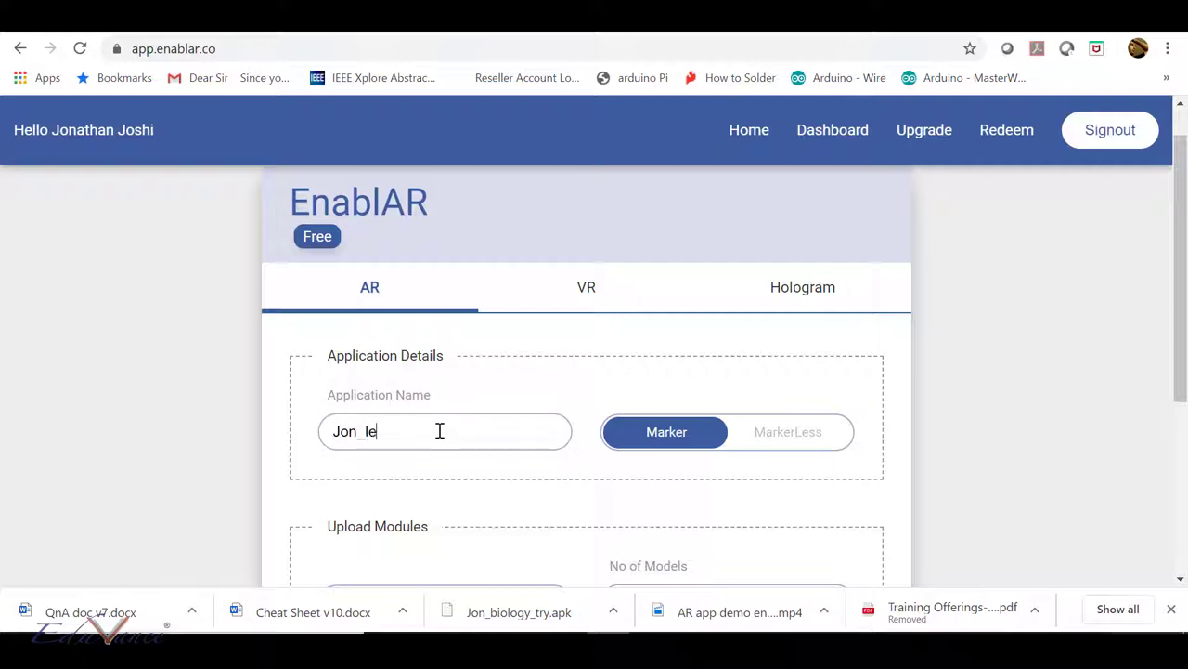
text(ure_try)
scroll(440, 430, down, 2)
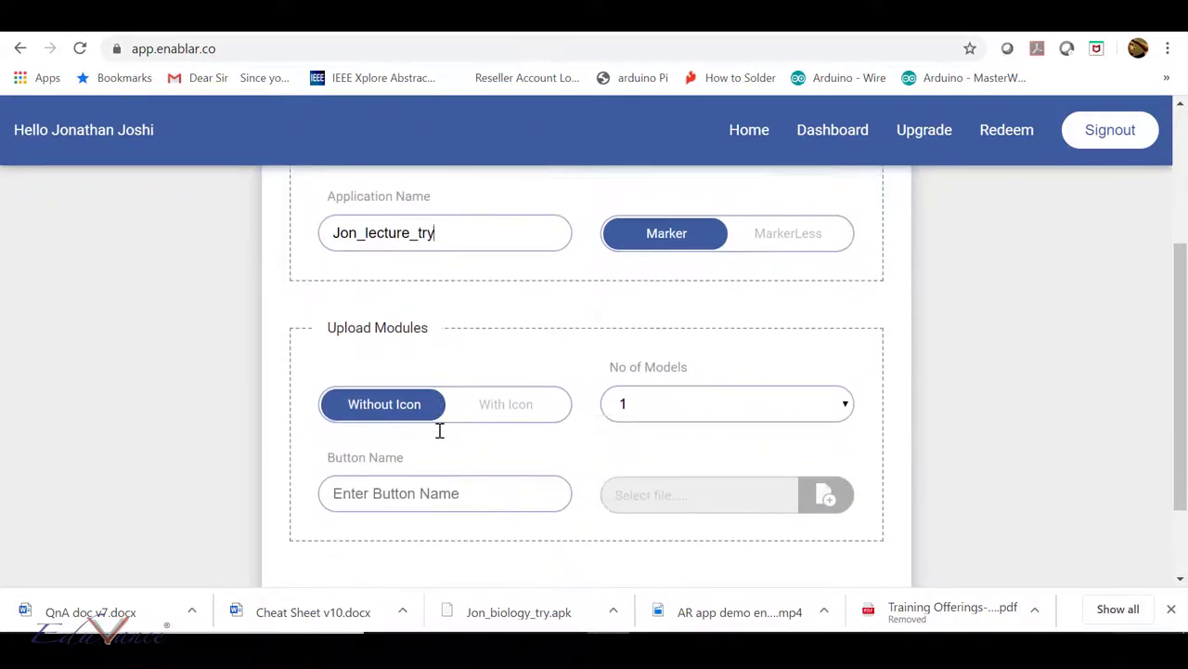
Set the number of models to 2.
click(631, 406)
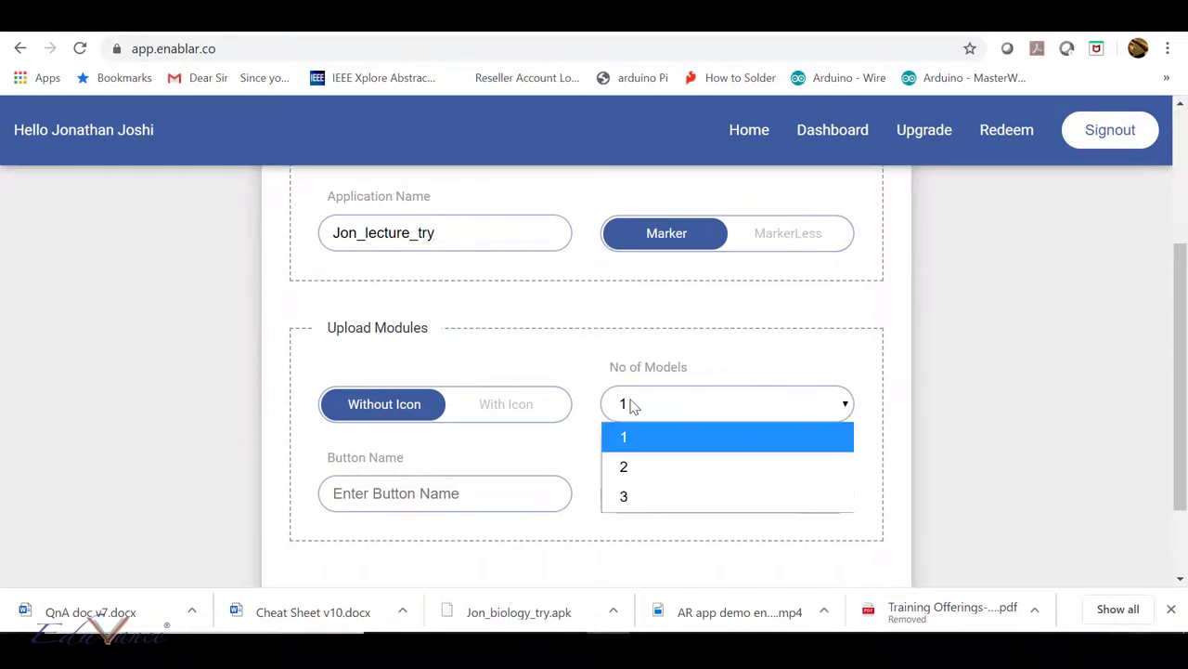
click(639, 464)
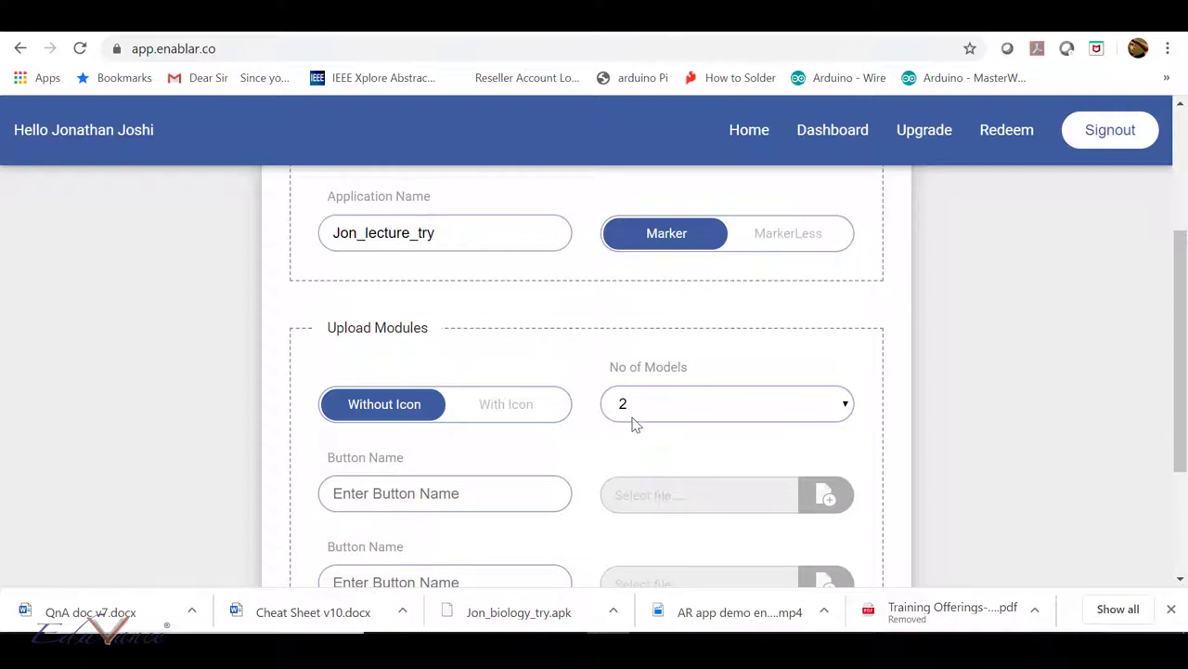
scroll(486, 526, down, 2)
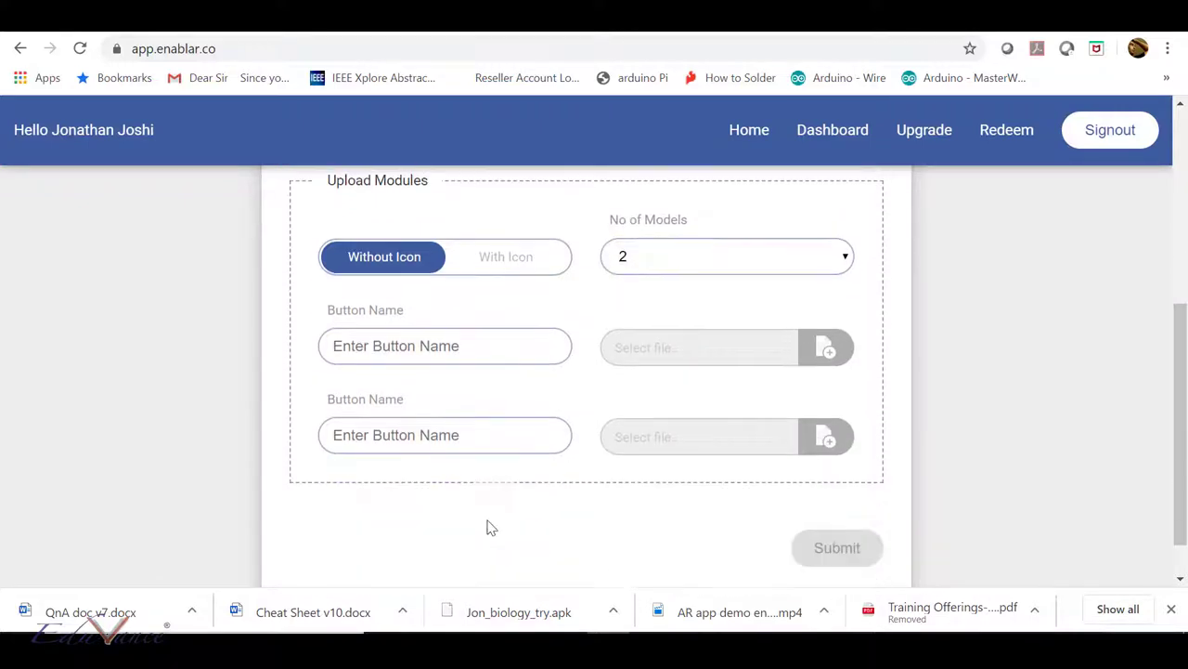
scroll(493, 527, up, 1)
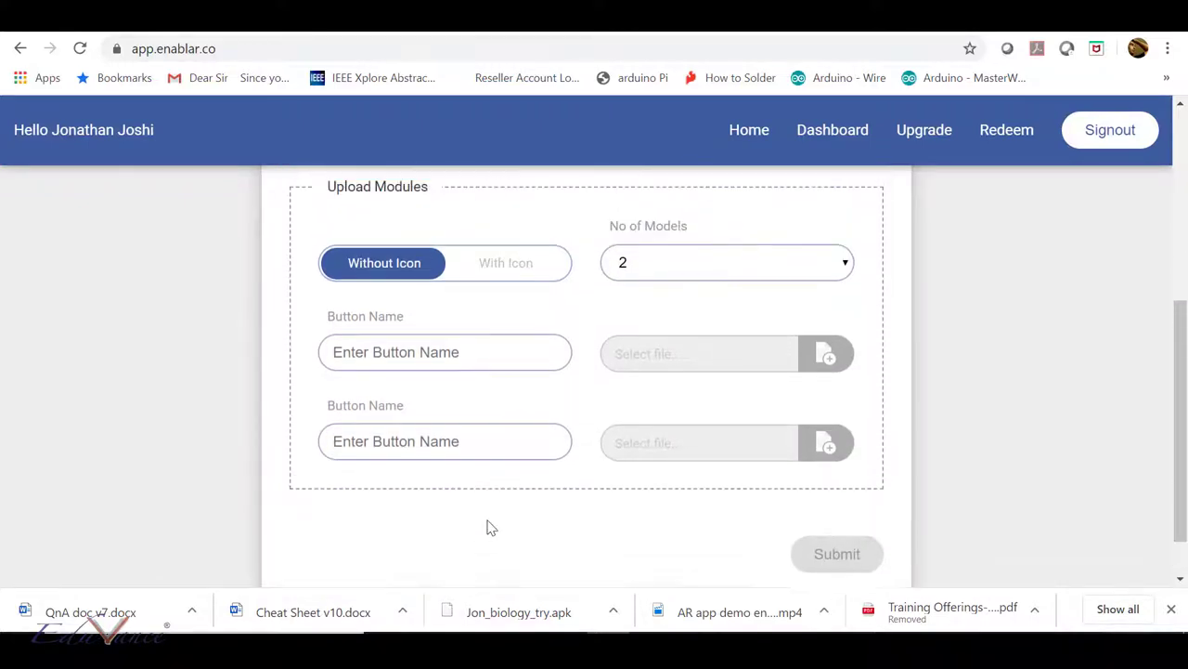
Name the two model buttons 'Human Body' and 'Hand bone', then switch to the OneNote sketch.
click(448, 361)
text(Human Body)
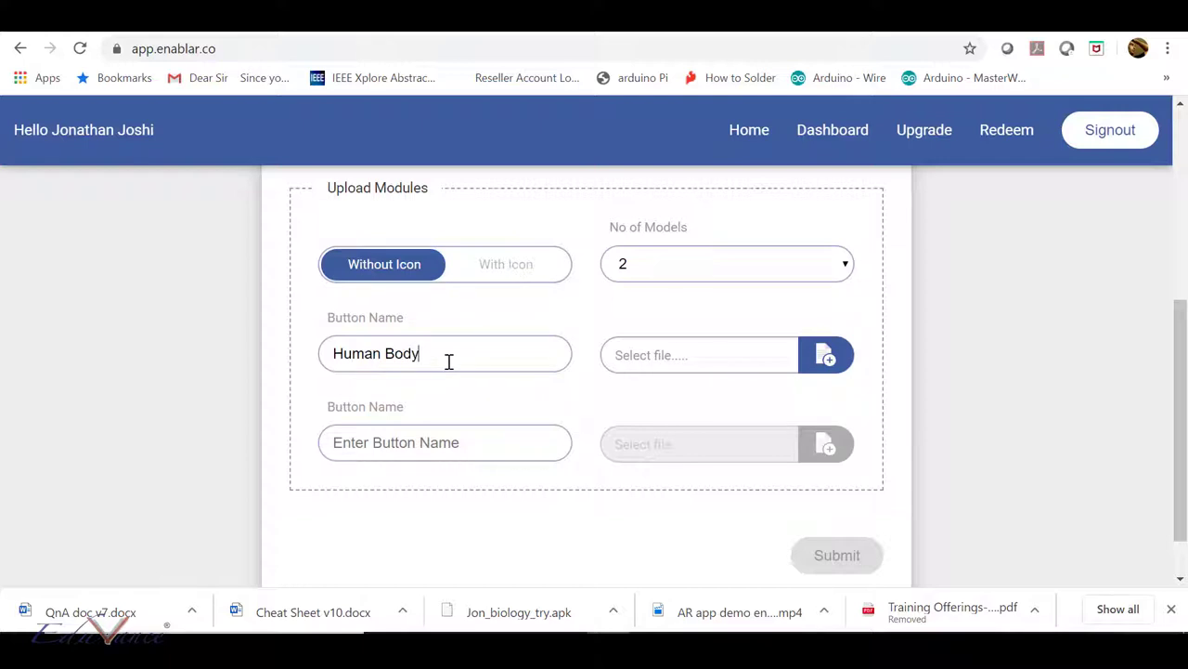
click(428, 448)
text(Hand bone)
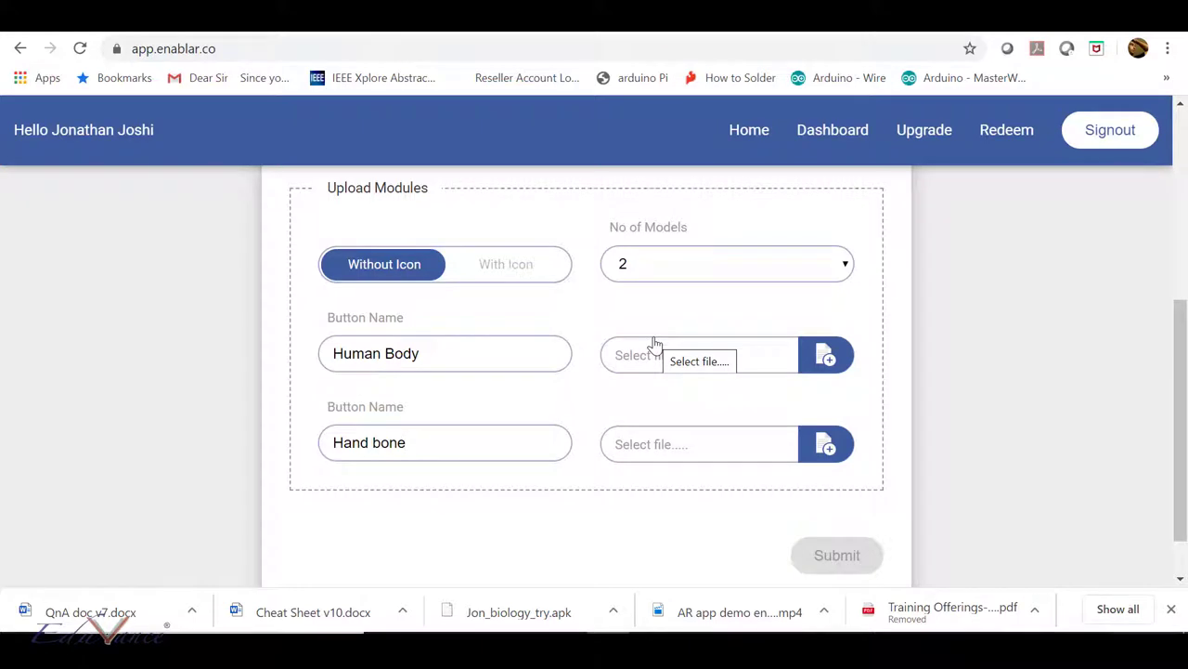
mouse_move(743, 655)
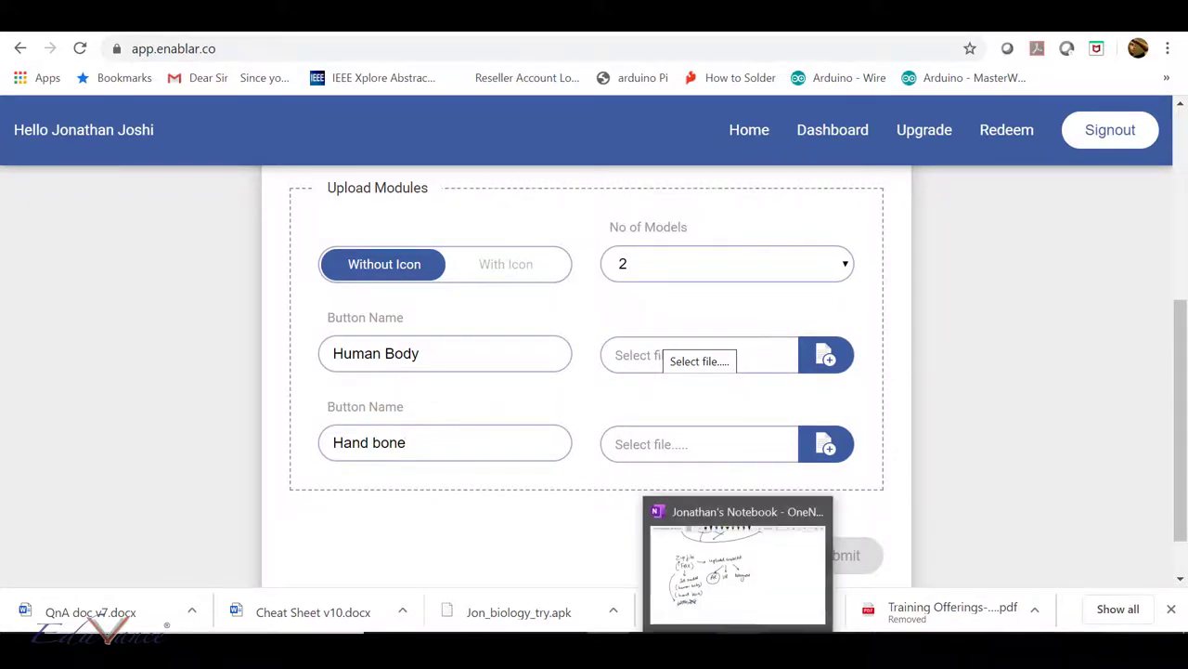
click(738, 566)
Circle 'Zip file' in the sketch, arrow it to 'upload enablAR', and return to EnablAR.
mouse_move(197, 177)
mouse_down()
mouse_move(186, 243)
mouse_move(212, 170)
mouse_up()
drag(318, 195, 433, 218)
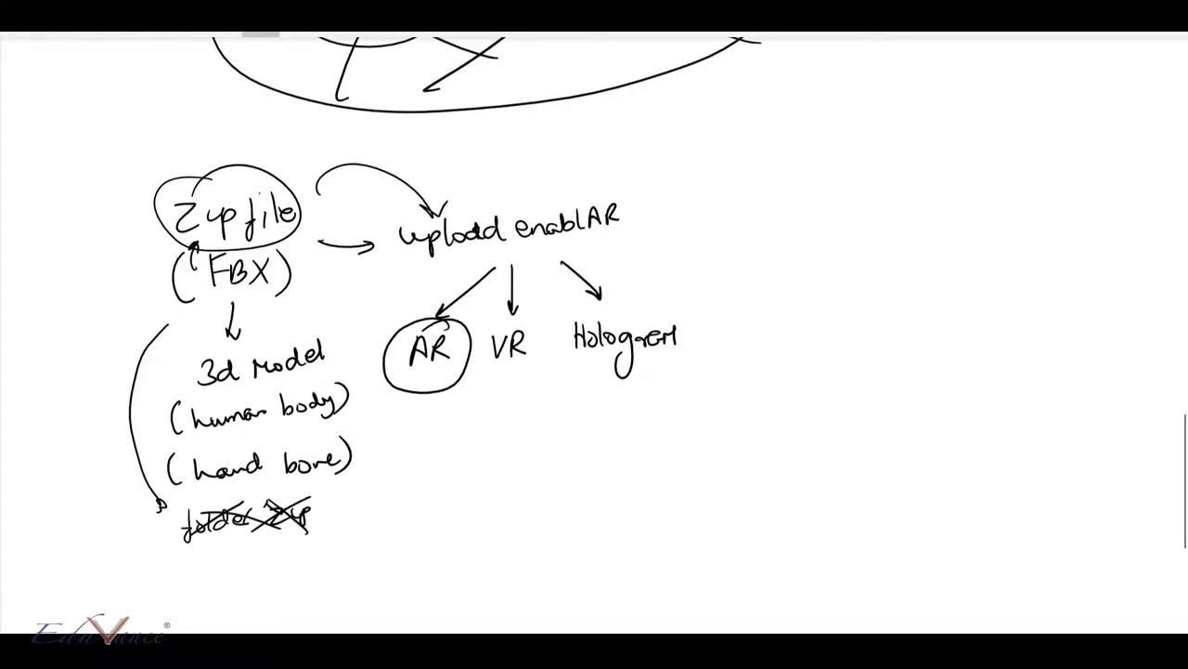
key(alt+Tab)
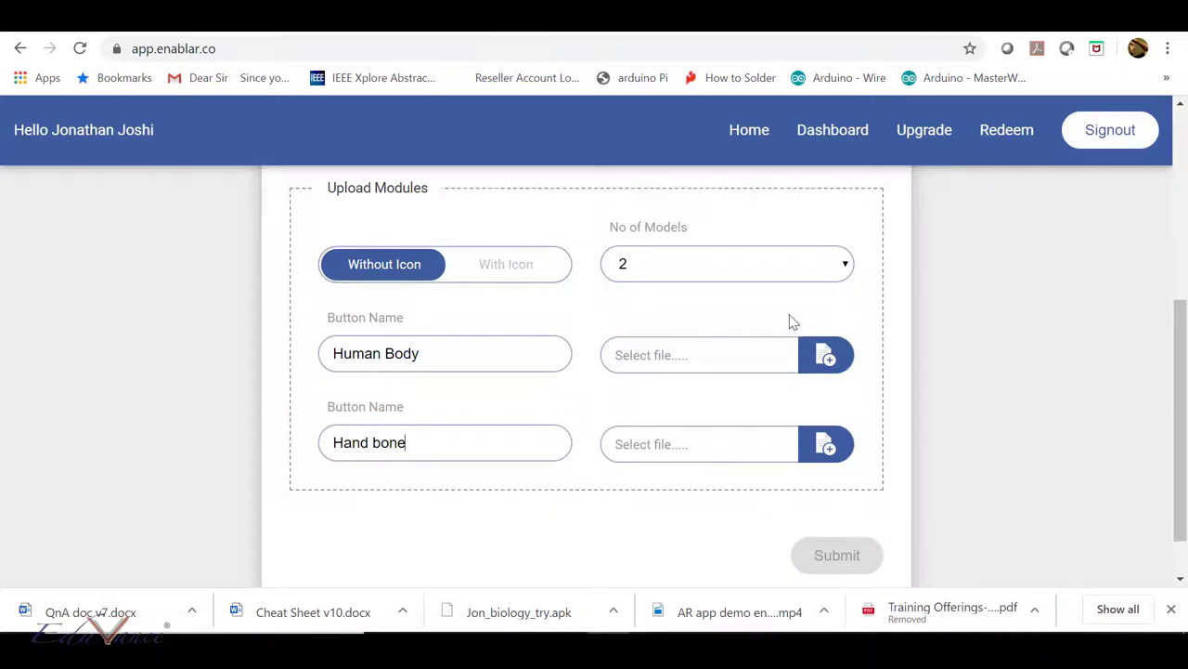
Attach Human body.zip from 3d models > AR Scaled Models > Sample models to the Human Body button.
click(827, 367)
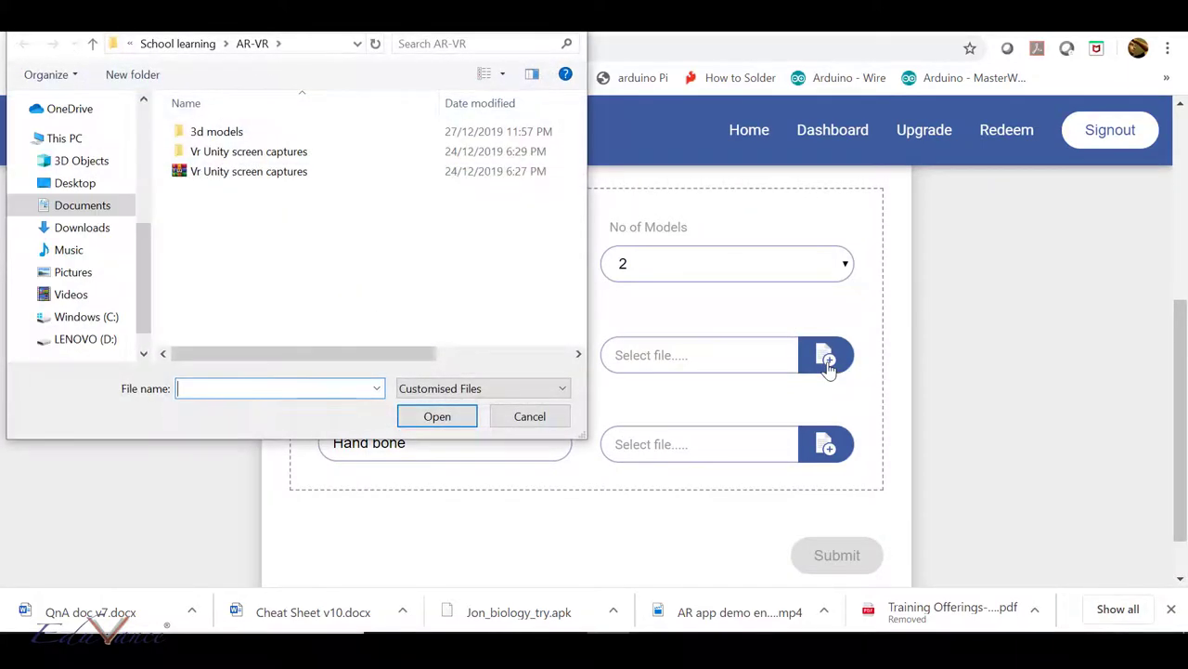
double_click(211, 140)
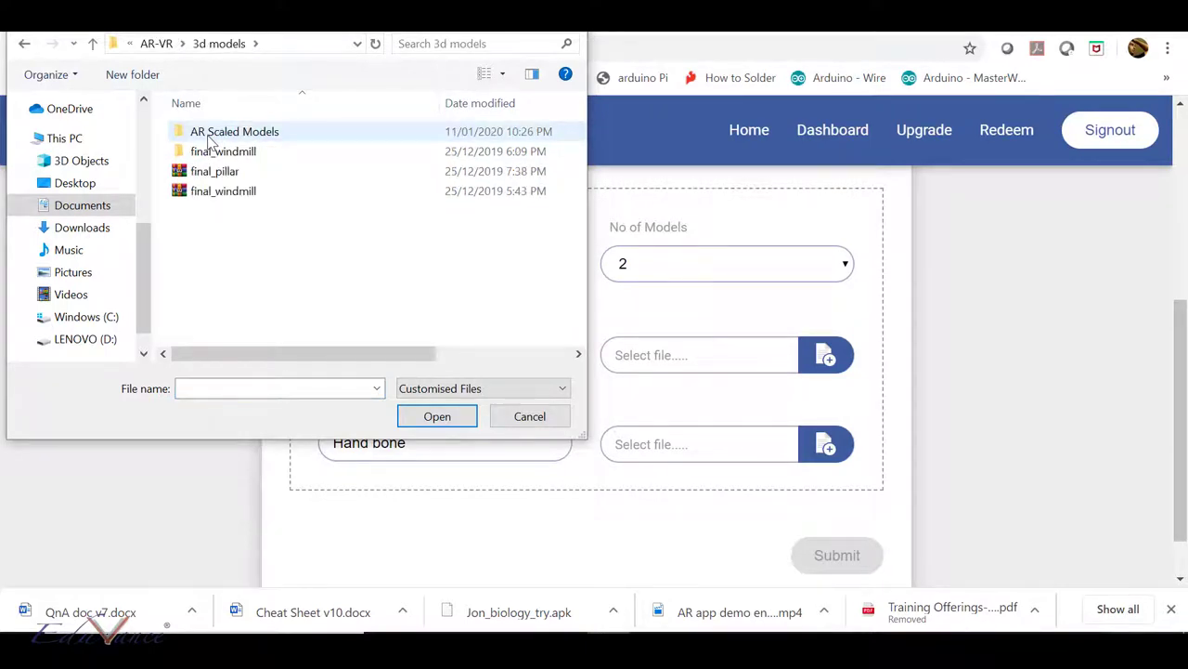
double_click(211, 139)
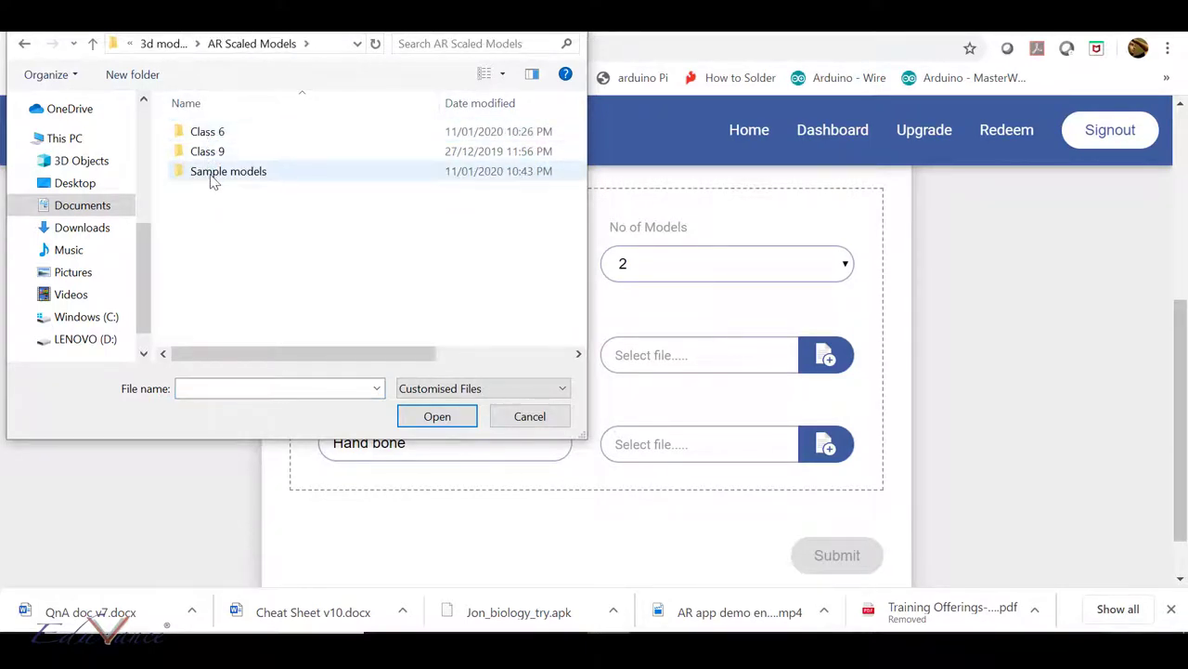
double_click(212, 177)
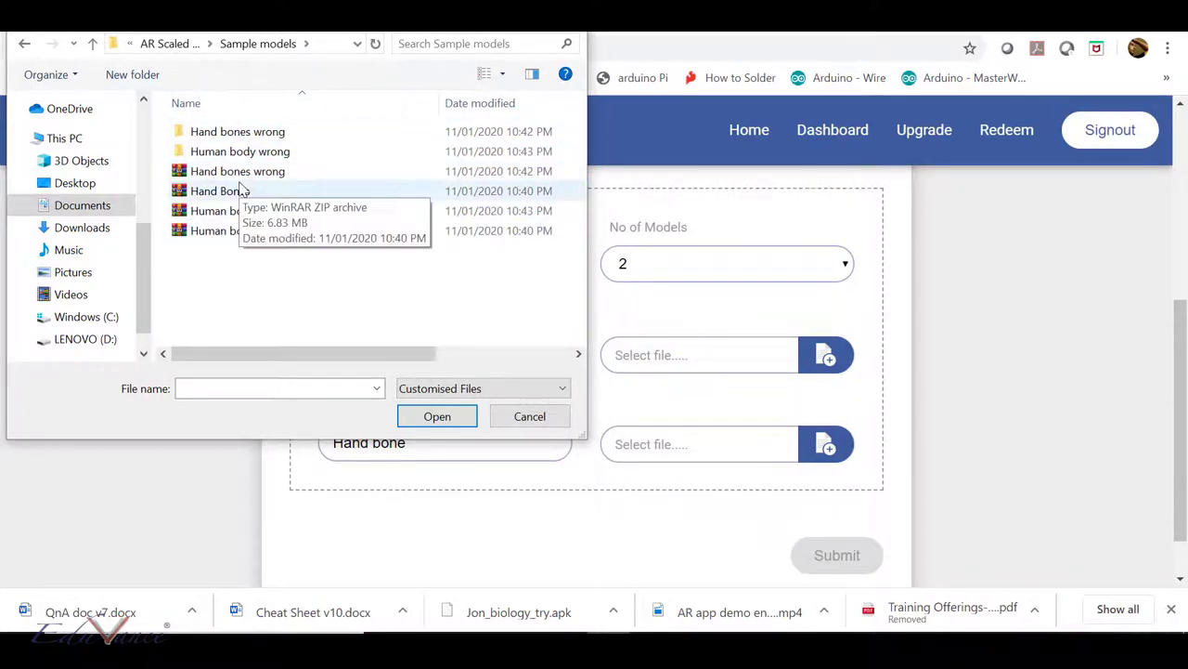
click(205, 237)
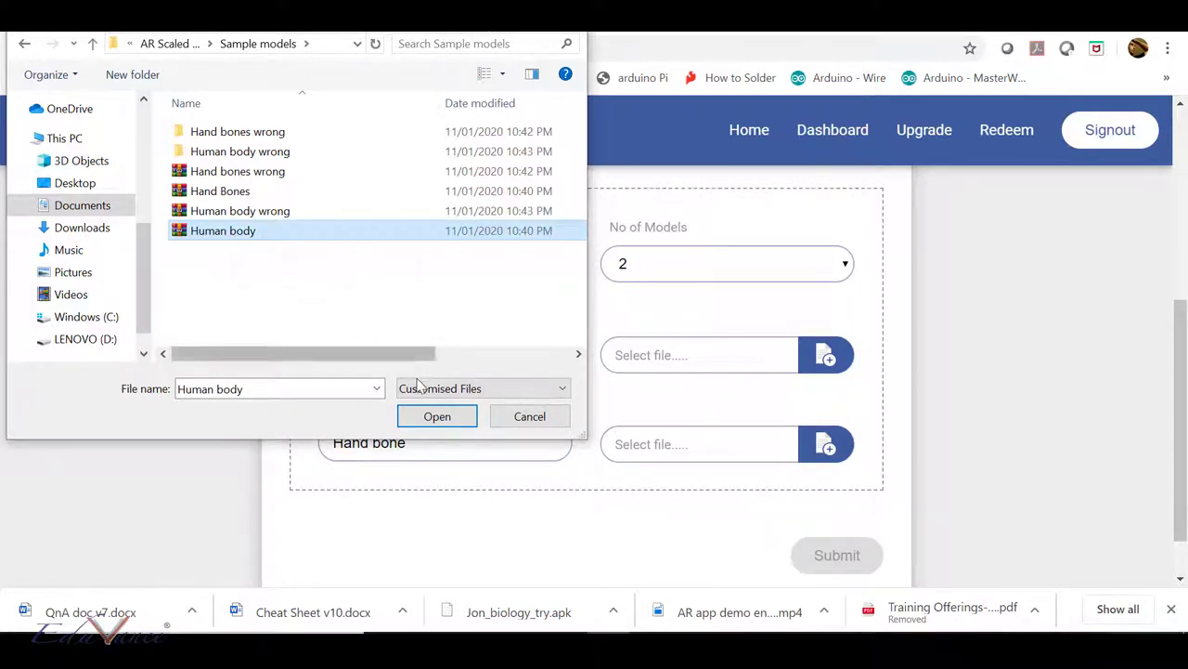
click(427, 418)
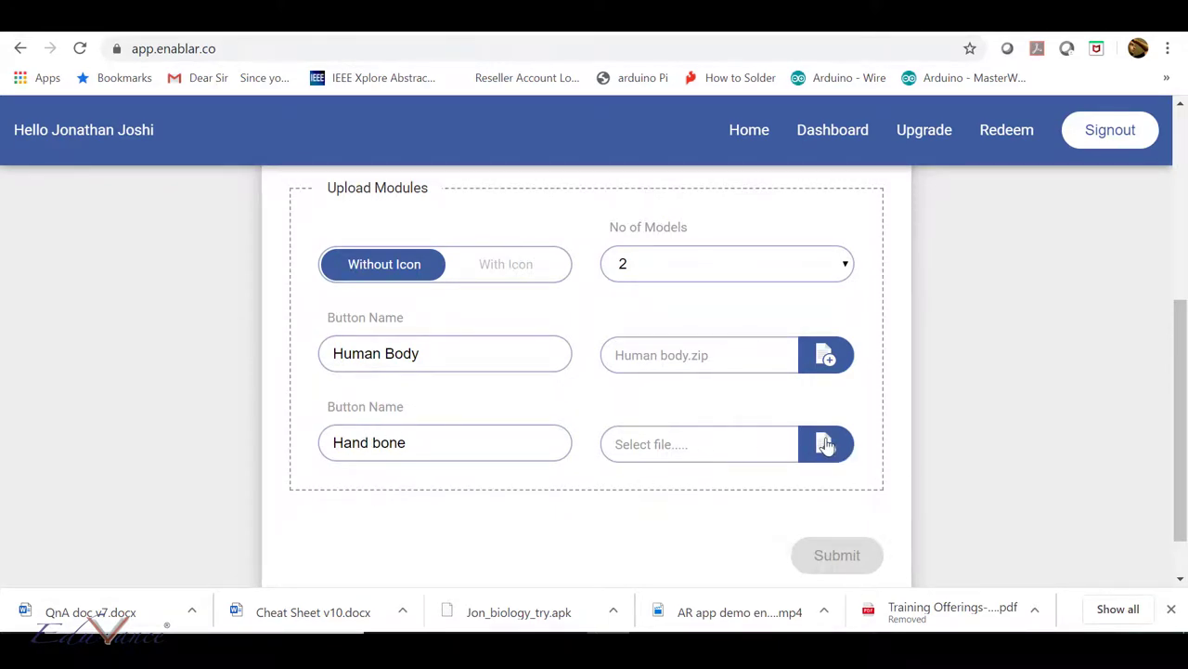
Attach Hand Bones.zip to the Hand bone button.
click(734, 429)
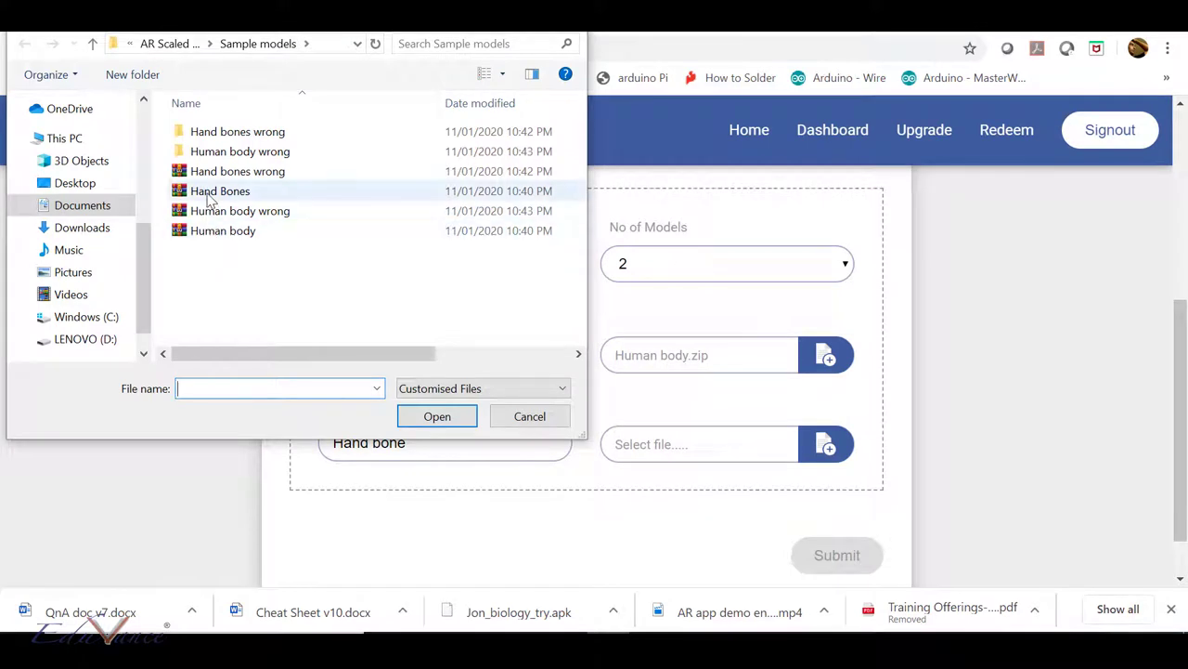
click(211, 195)
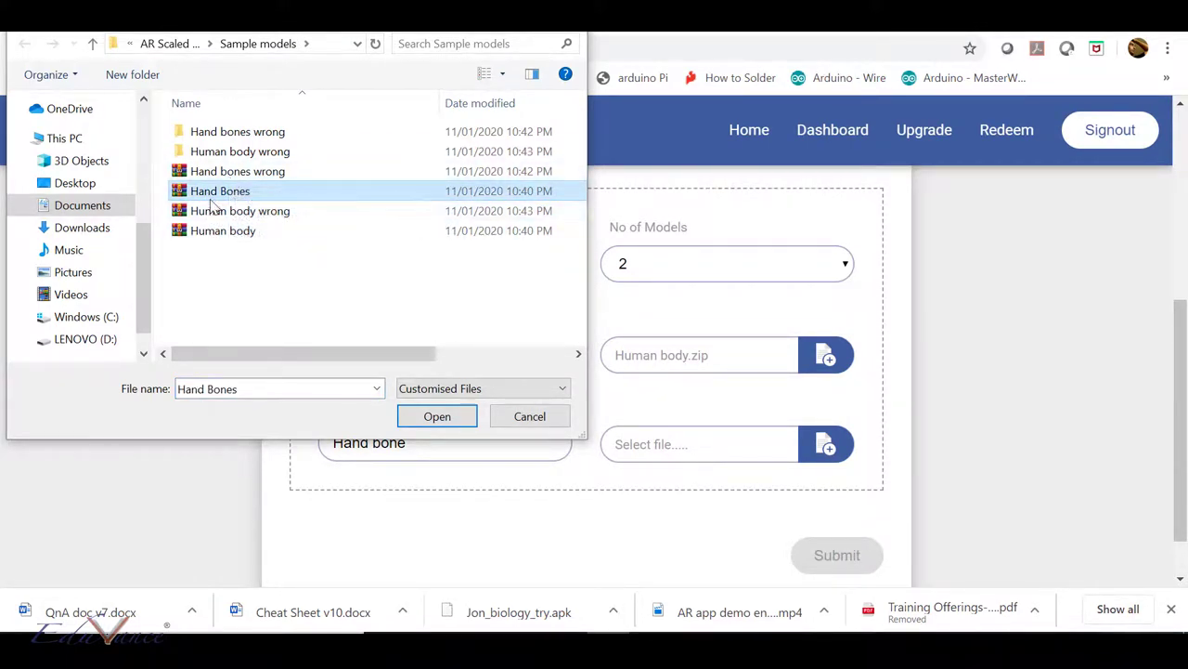
click(438, 415)
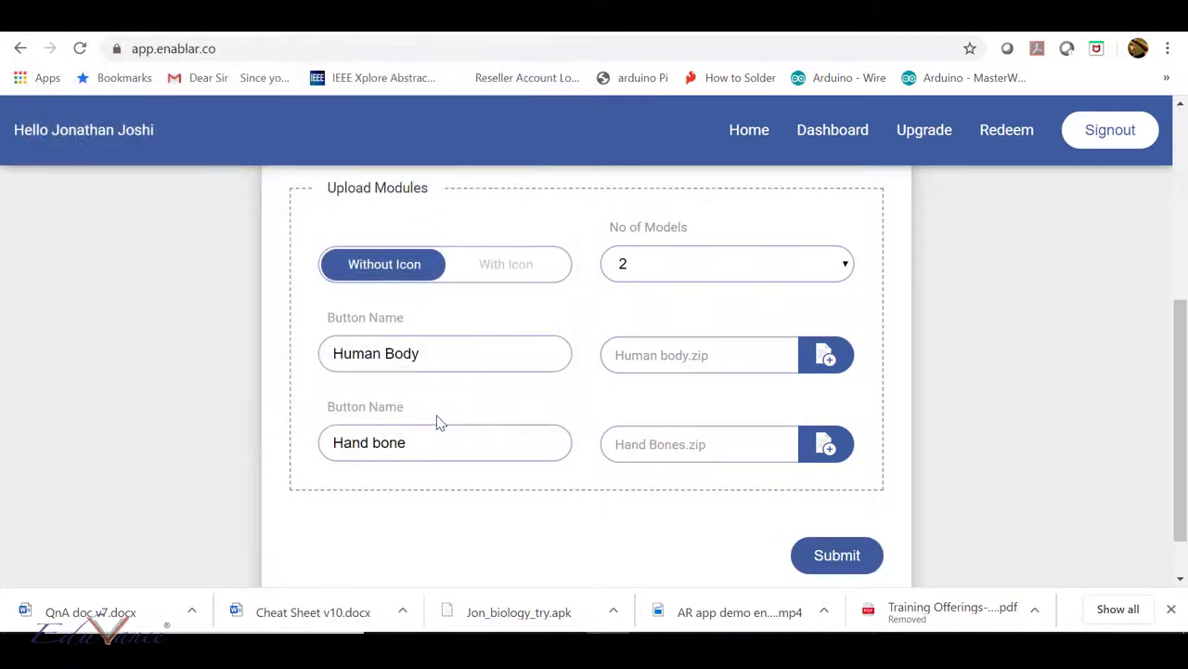
Review the Jon_lecture_try form details and submit it for building.
scroll(635, 459, down, 1)
scroll(635, 458, up, 5)
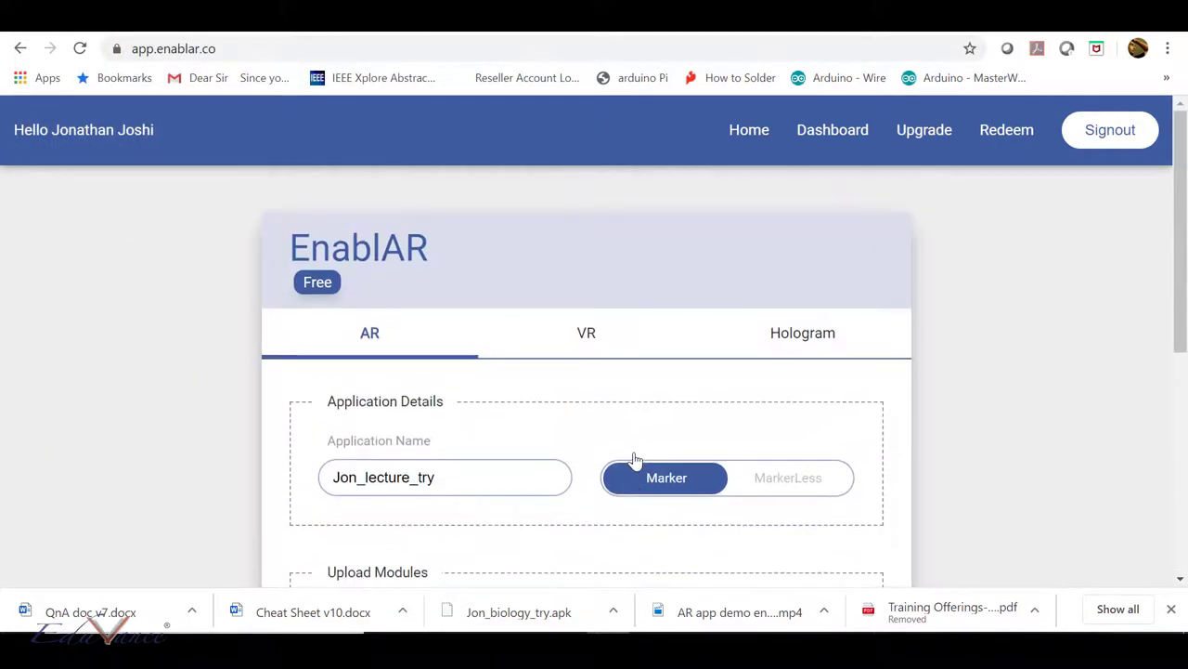
scroll(637, 455, down, 3)
scroll(635, 453, up, 2)
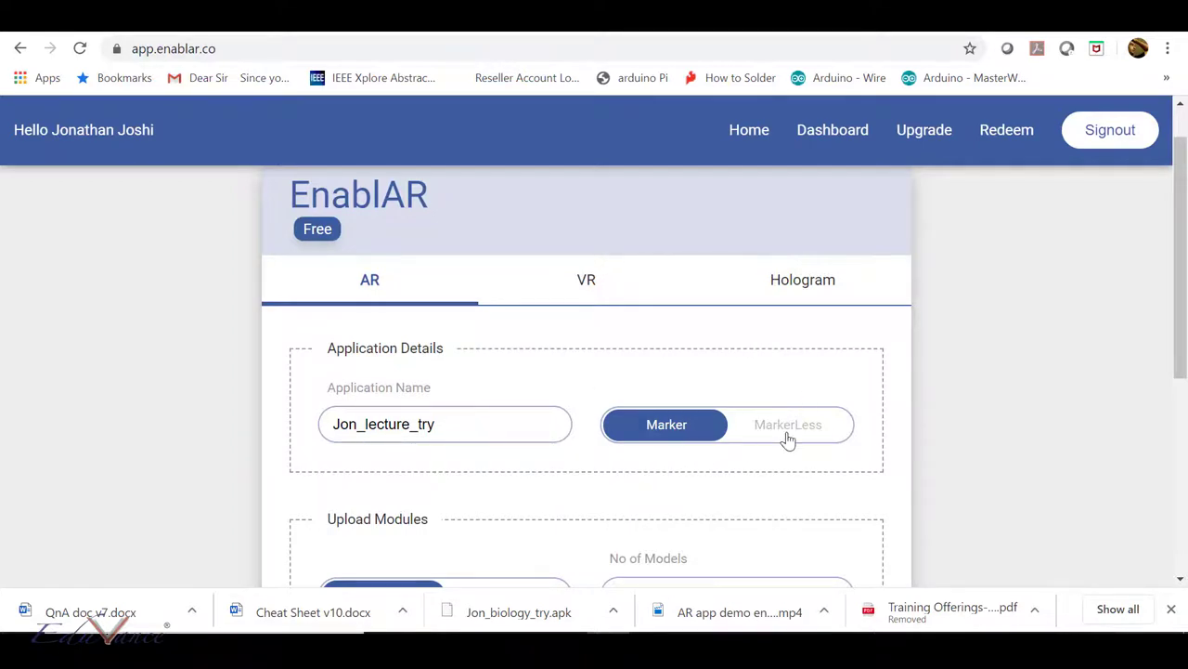
scroll(788, 439, down, 2)
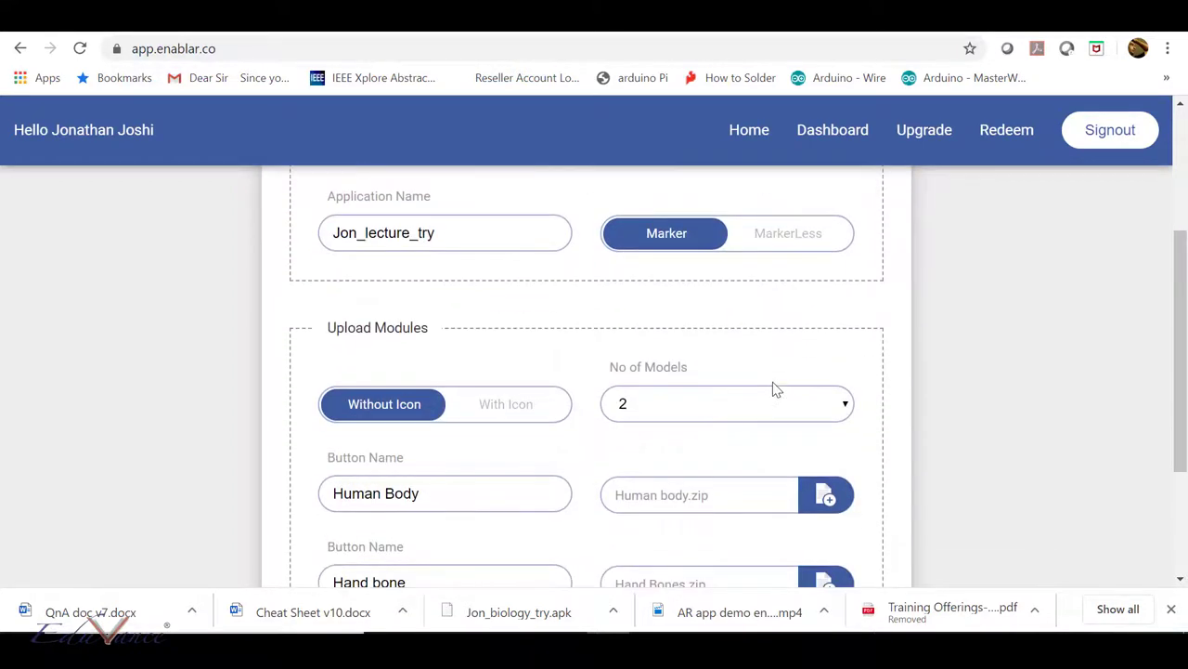
scroll(691, 401, down, 1)
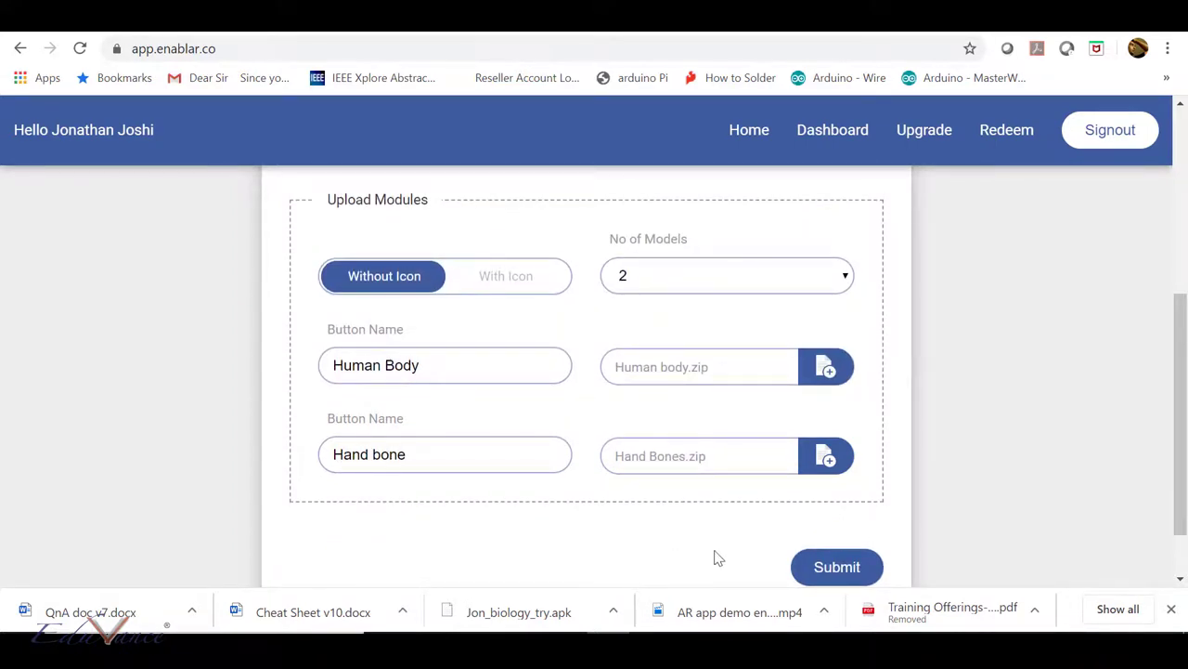
scroll(791, 569, down, 1)
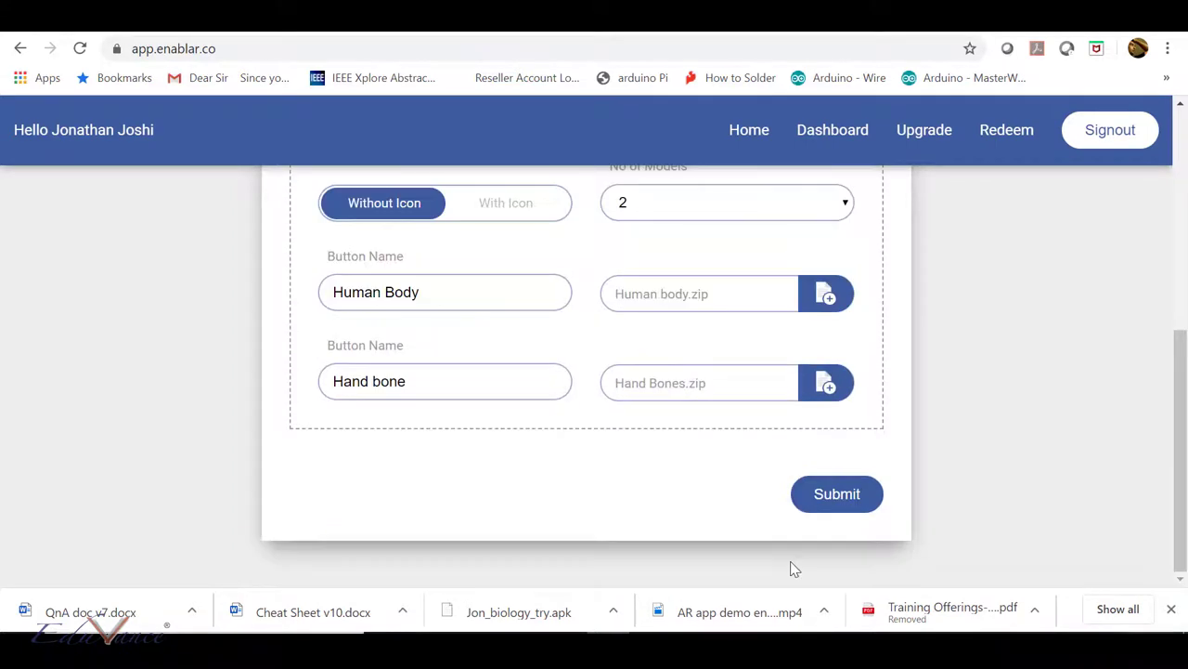
click(836, 495)
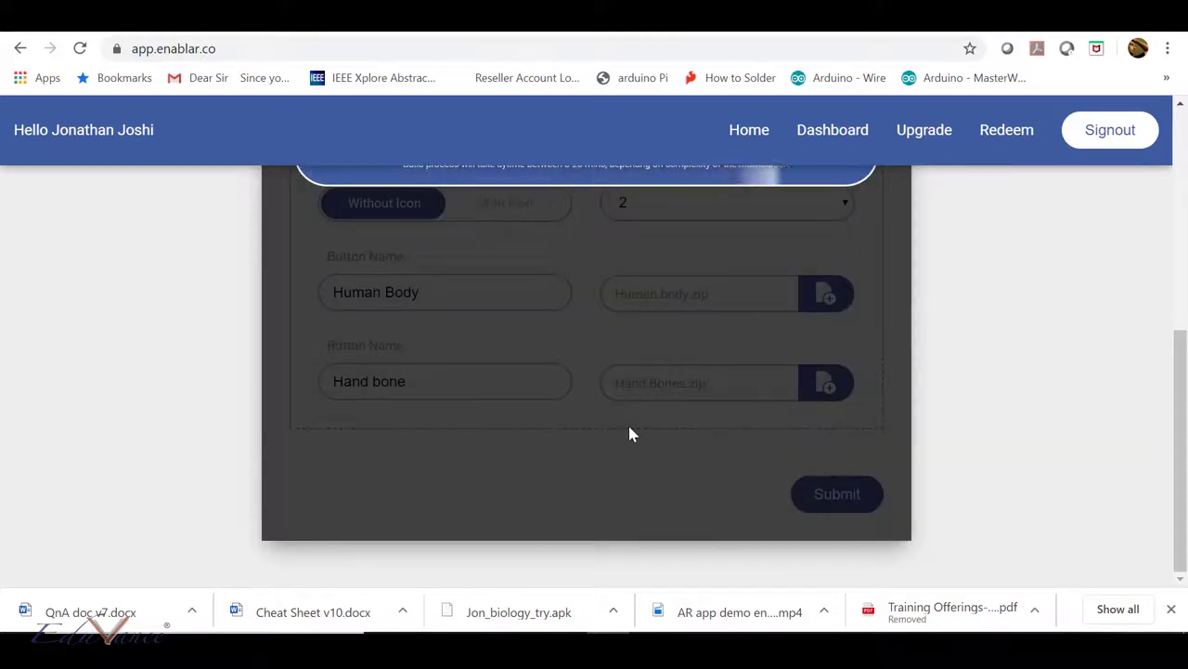
Confirm the upload-success notice to reach the dashboard showing the Building APK stage.
scroll(629, 433, up, 2)
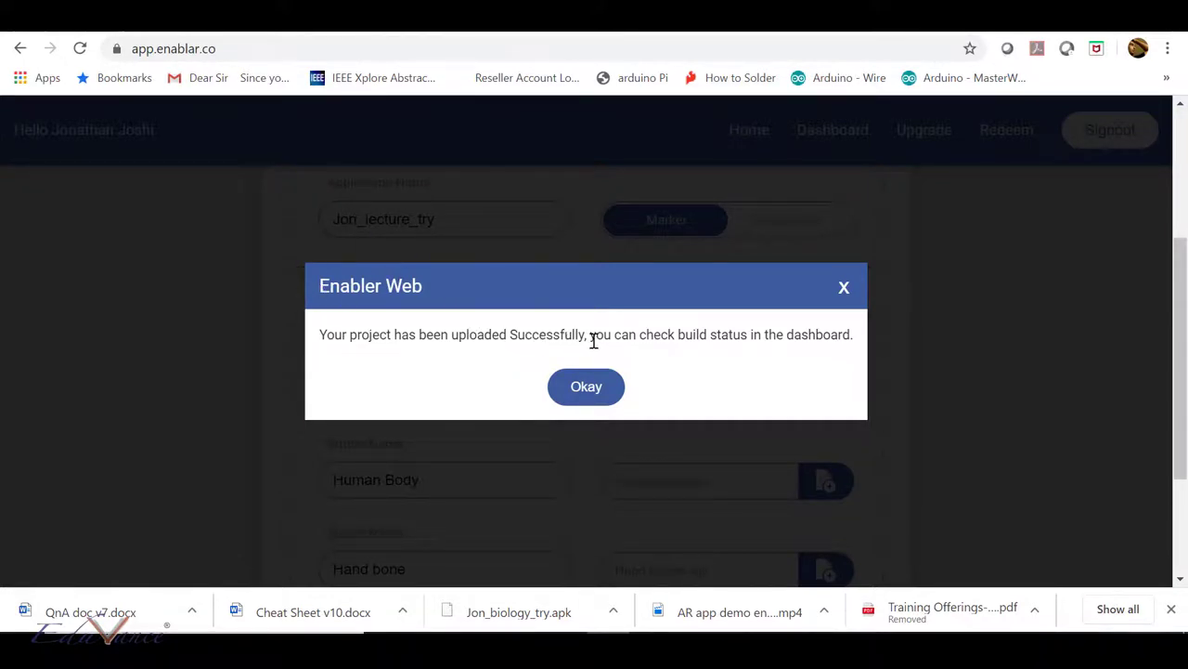
click(591, 394)
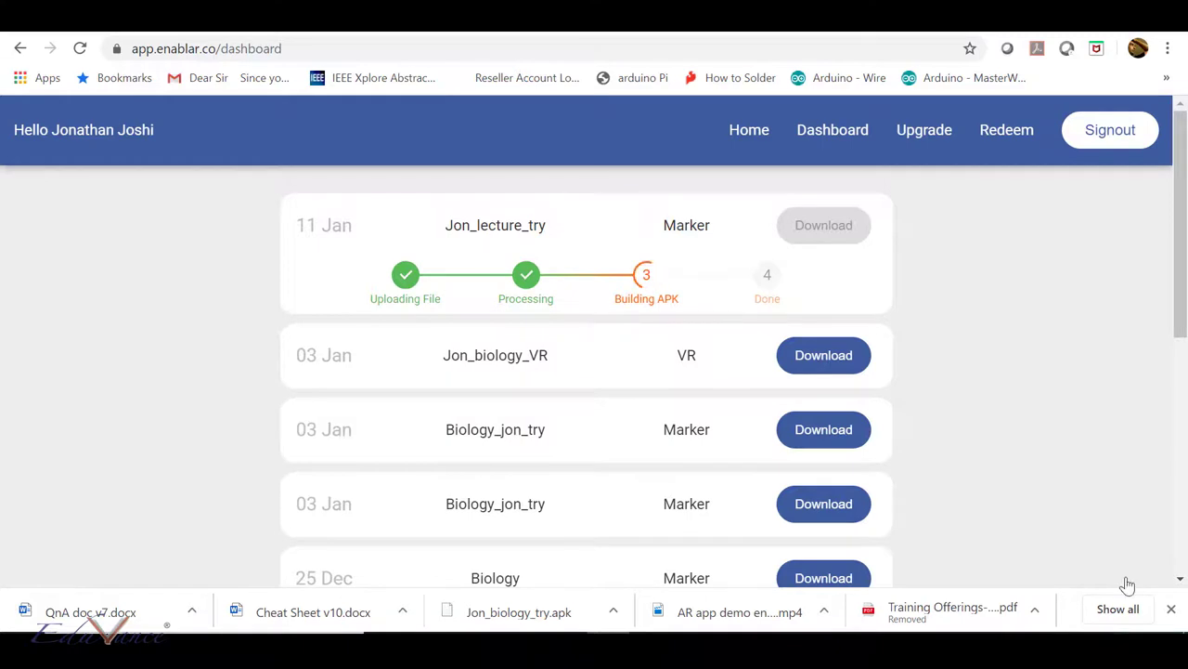
Reload the page and reopen the Dashboard to see Jon_lecture_try ready to download.
click(80, 48)
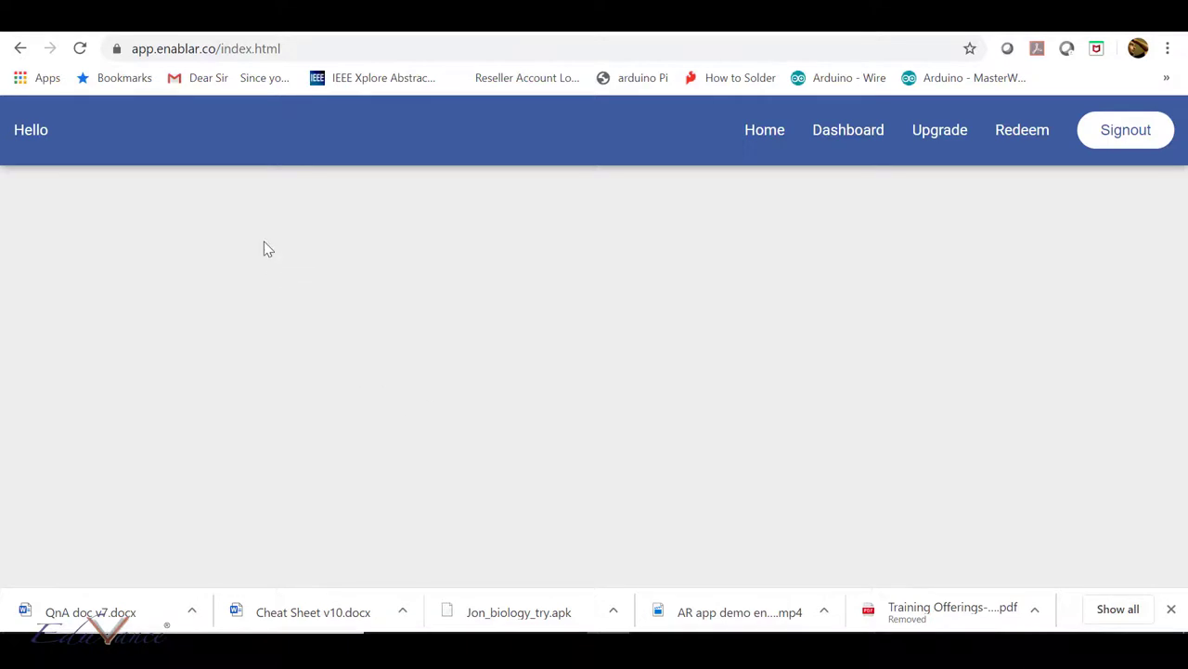
click(836, 142)
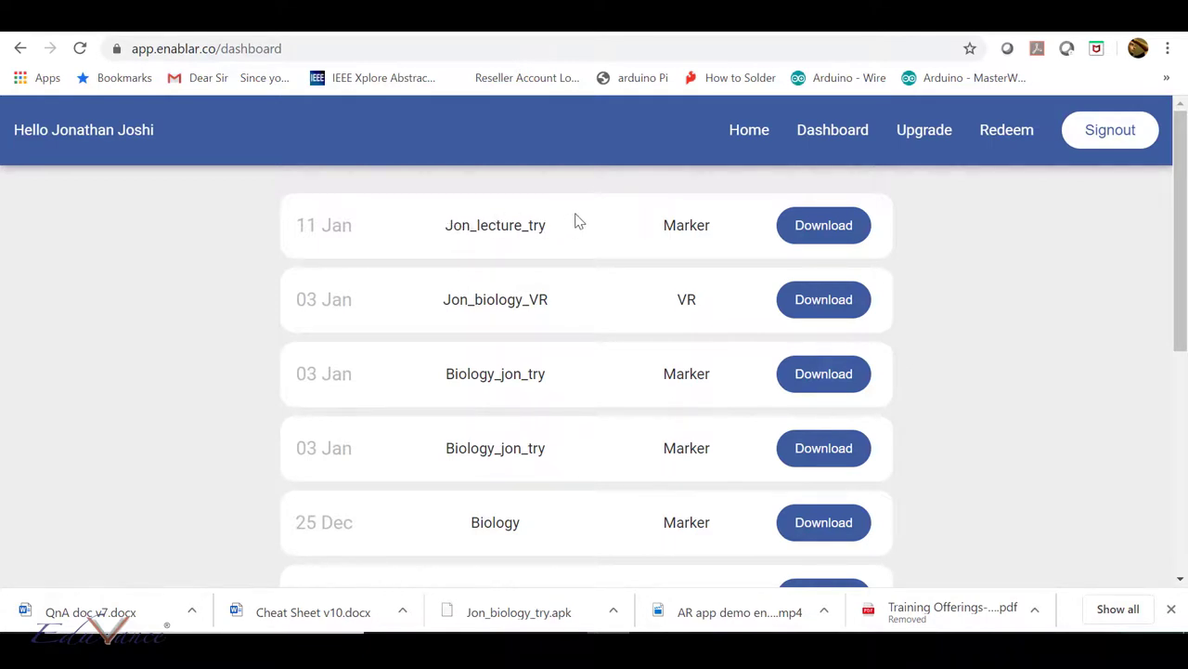
click(824, 240)
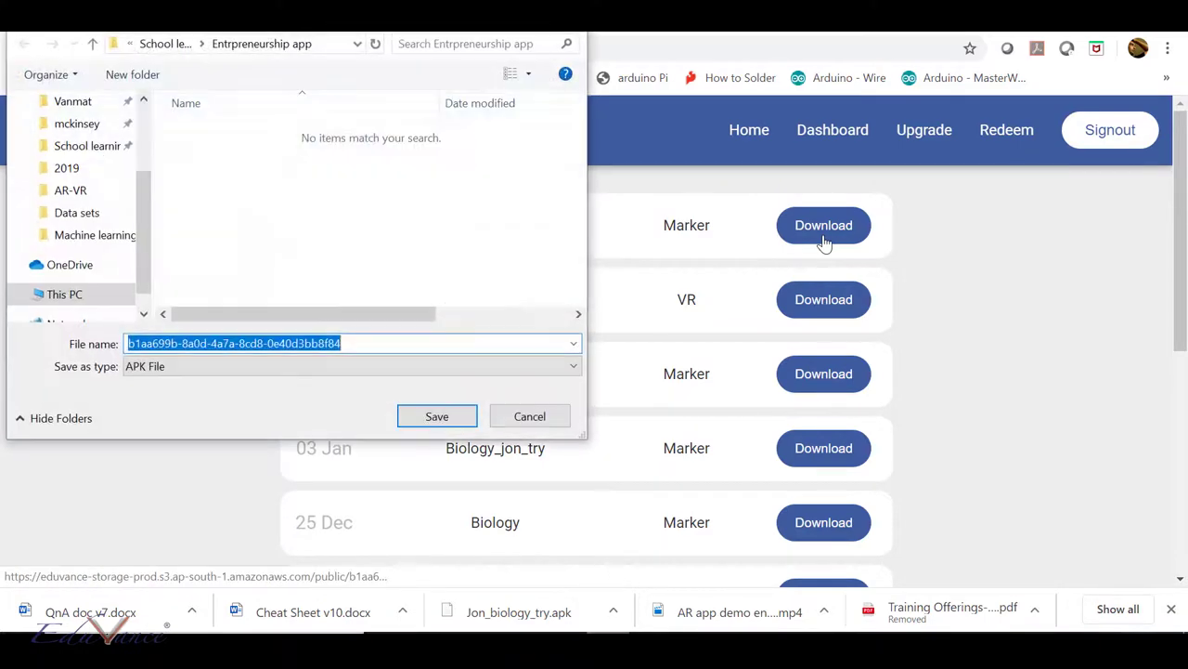
click(536, 417)
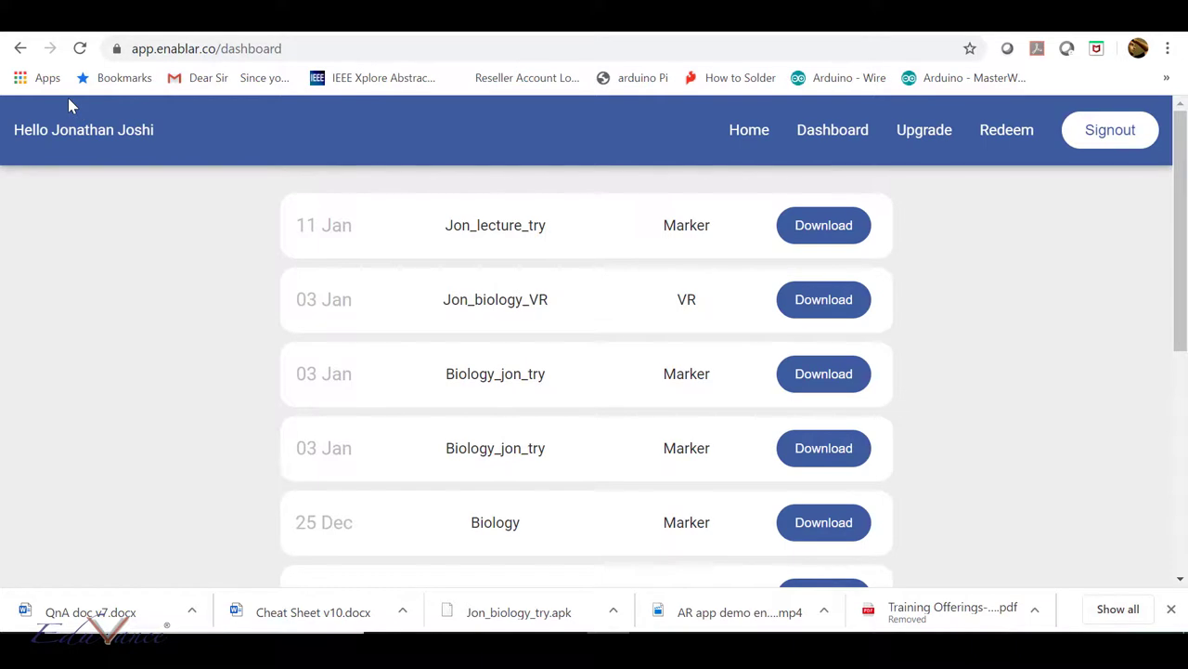
key(ctrl+Tab)
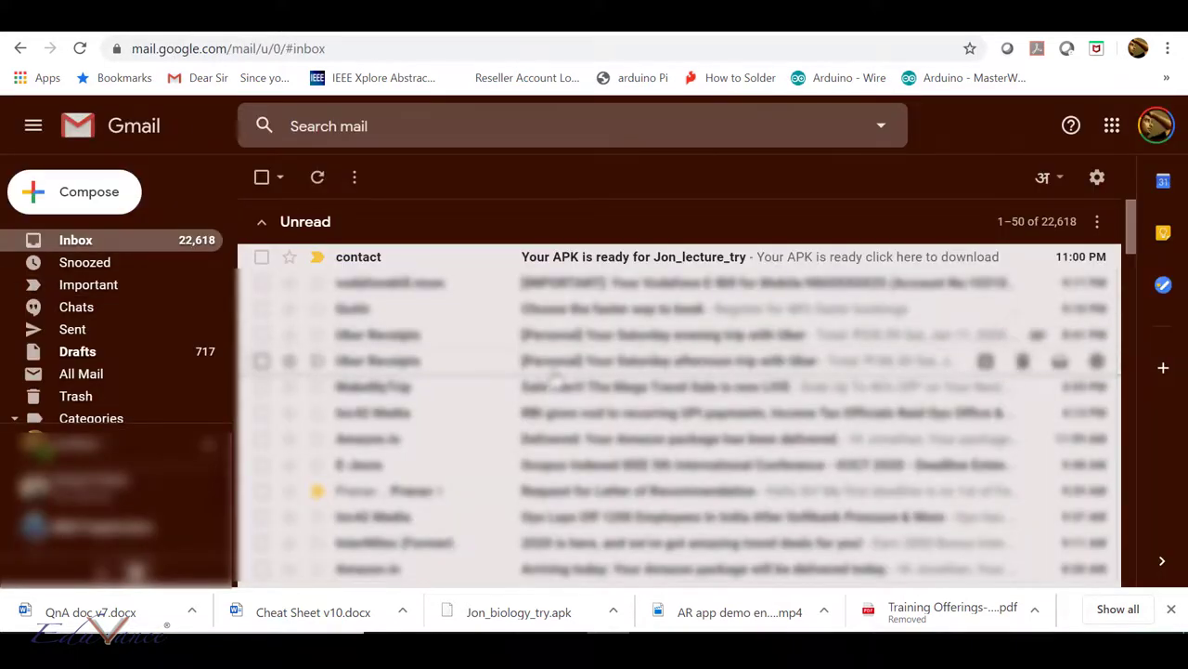
Open the 'Your APK is ready for Jon_lecture_try' email and highlight the app name in its subject.
click(363, 264)
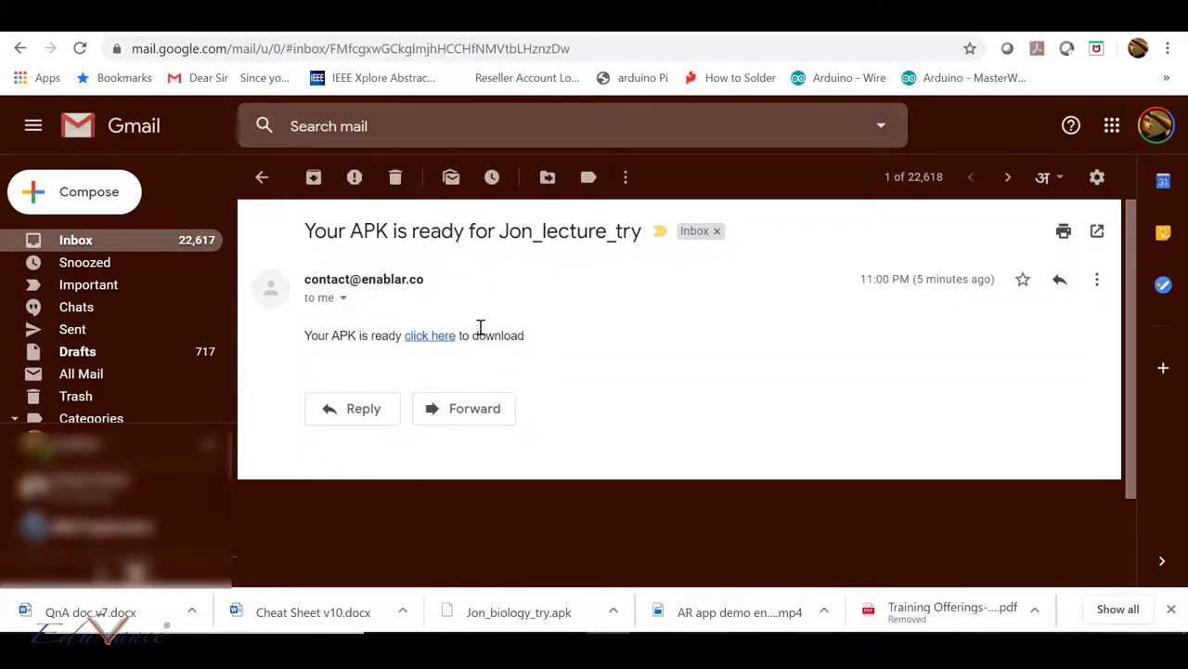
drag(506, 233, 643, 237)
click(623, 310)
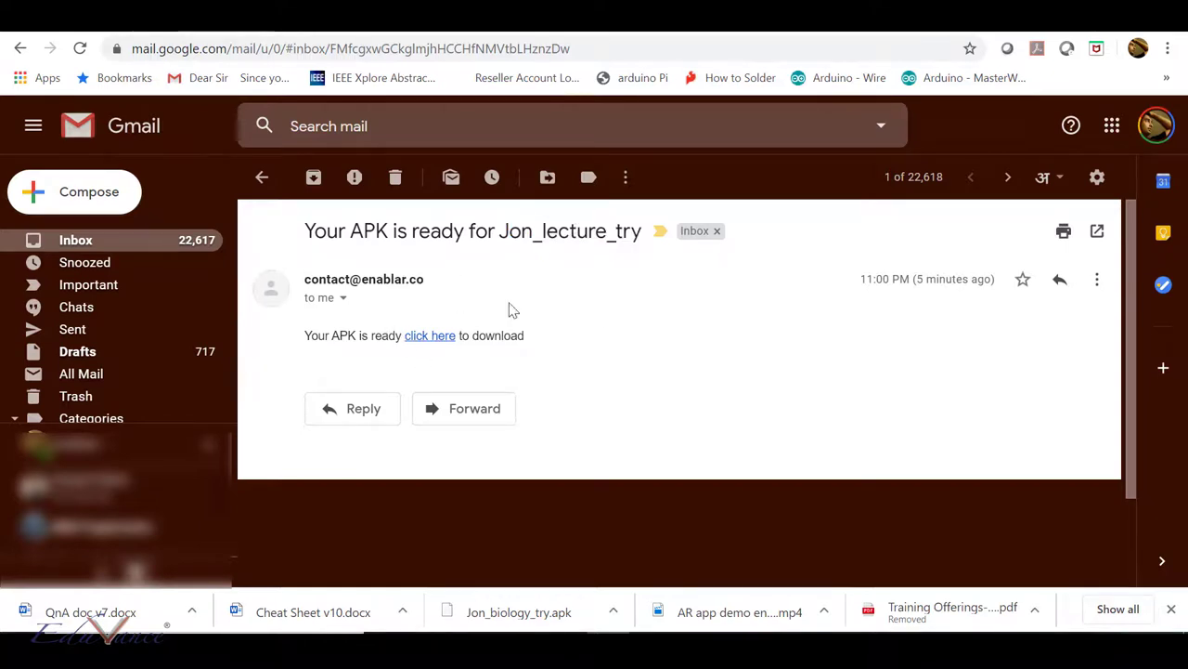